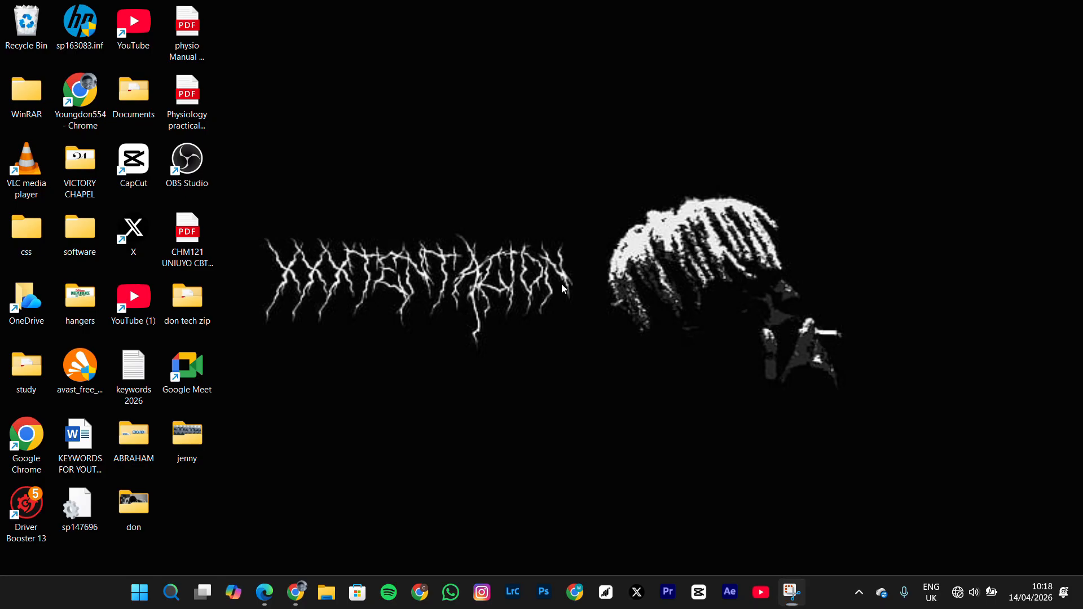
Open the account sign-in options in Windows Settings, check the Fingerprint recognition (Windows Hello) entry, and close Settings.
key("super")
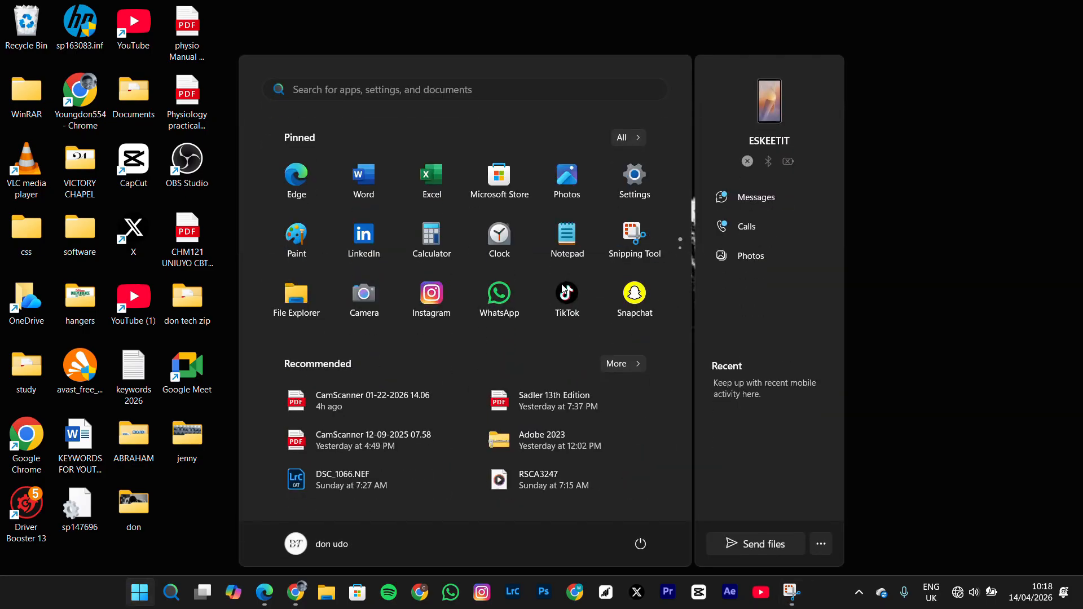
type("sett")
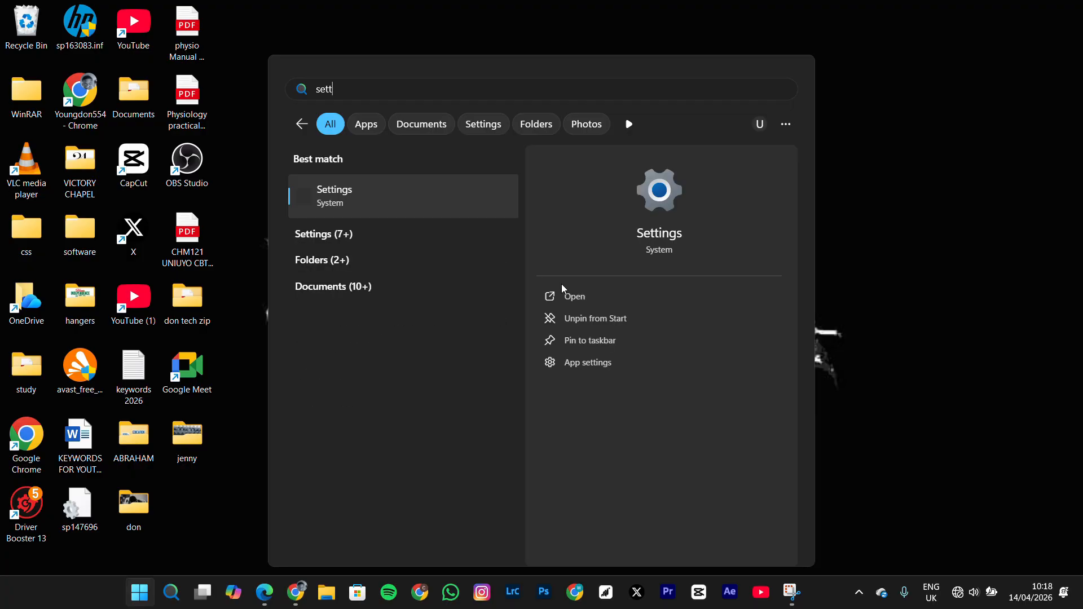
left_click(559, 297)
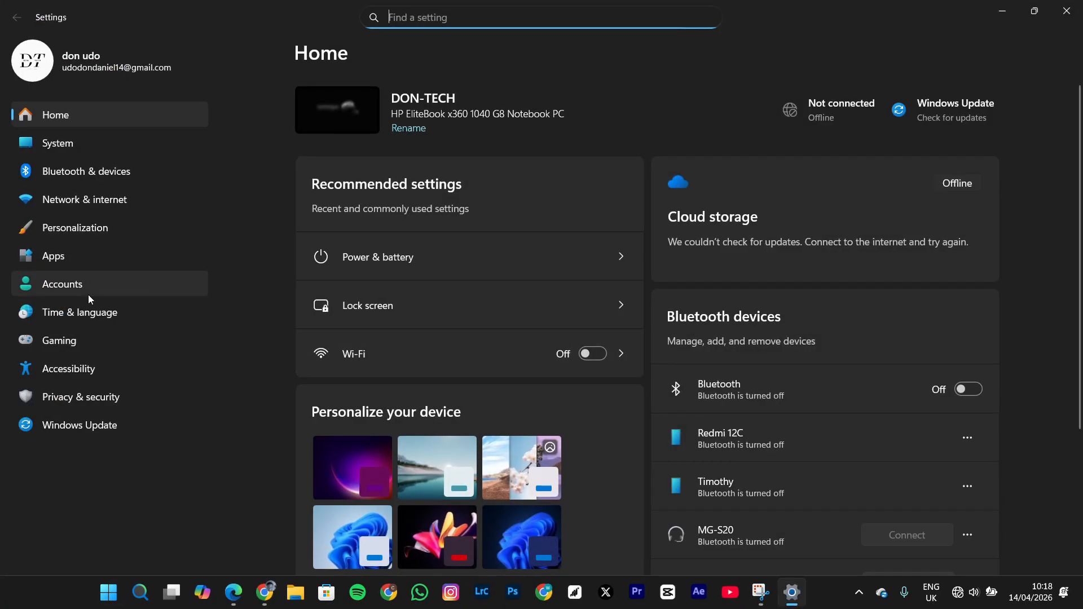
left_click(85, 290)
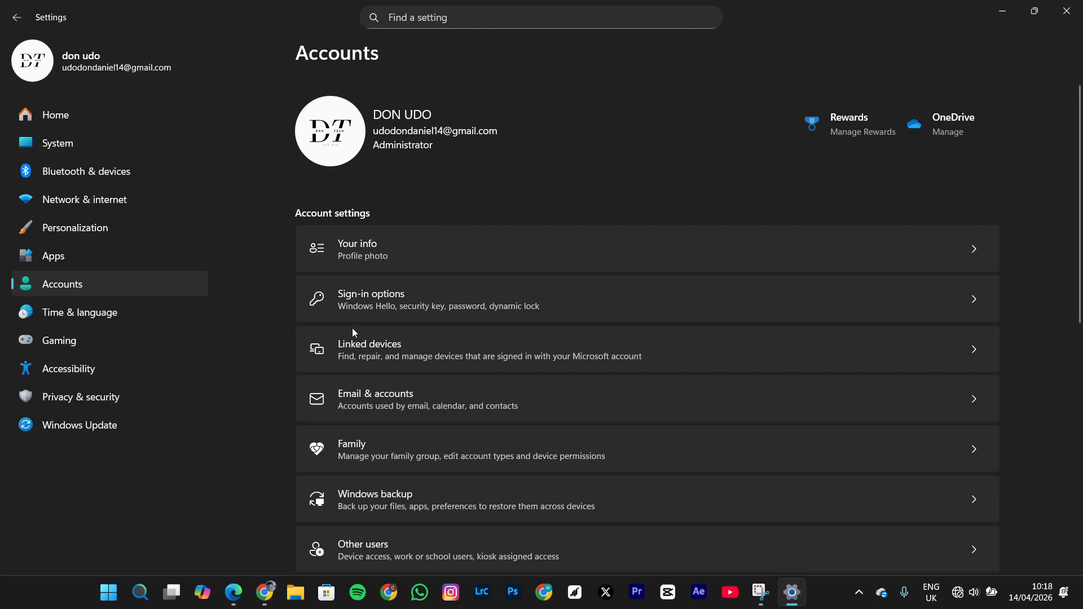
left_click(384, 308)
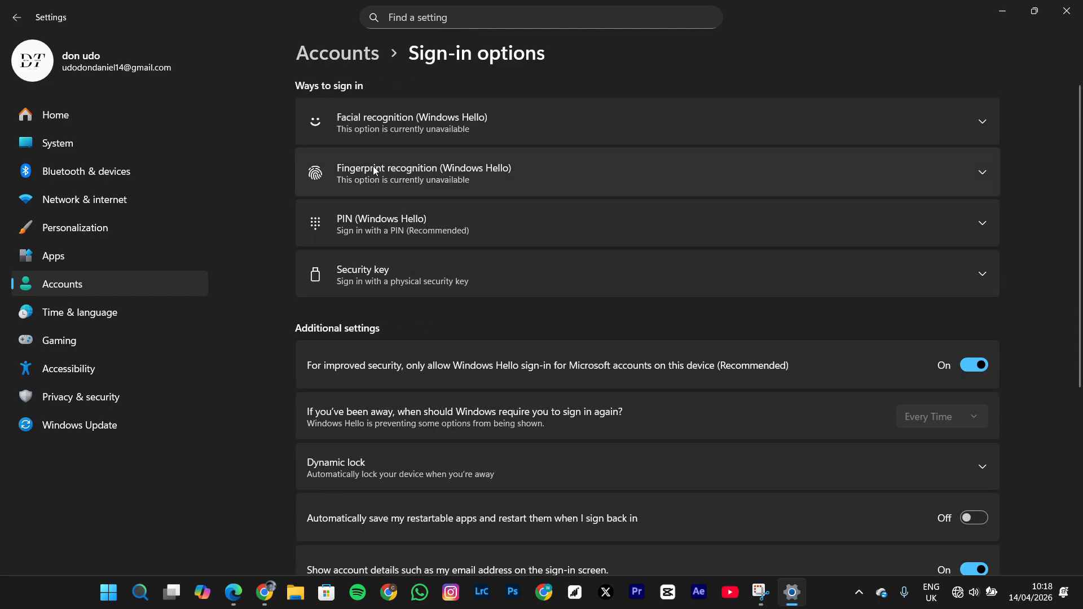
left_click(419, 183)
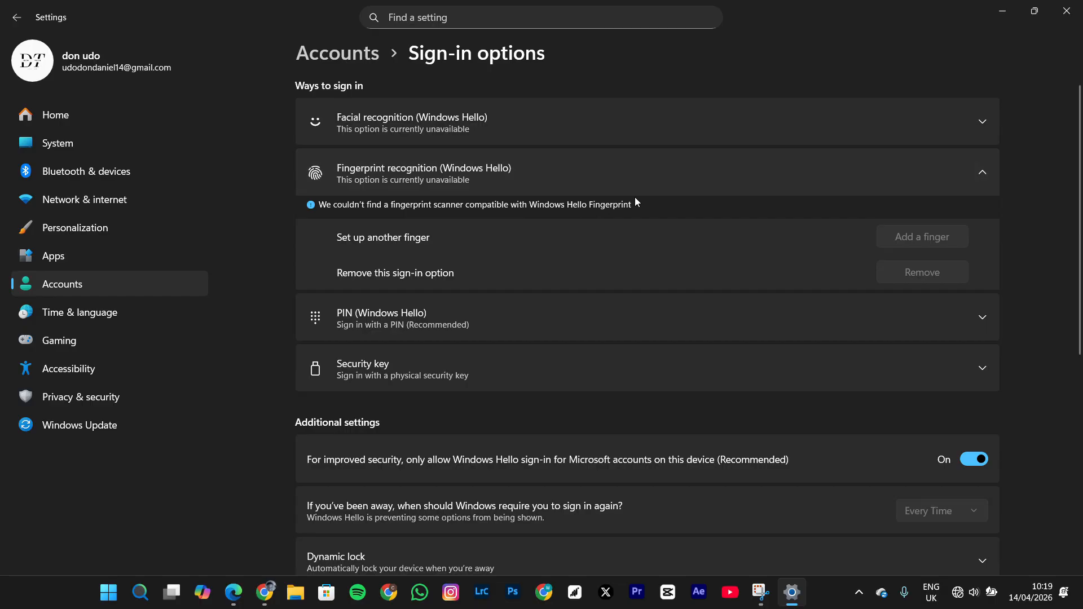
left_click(1078, 18)
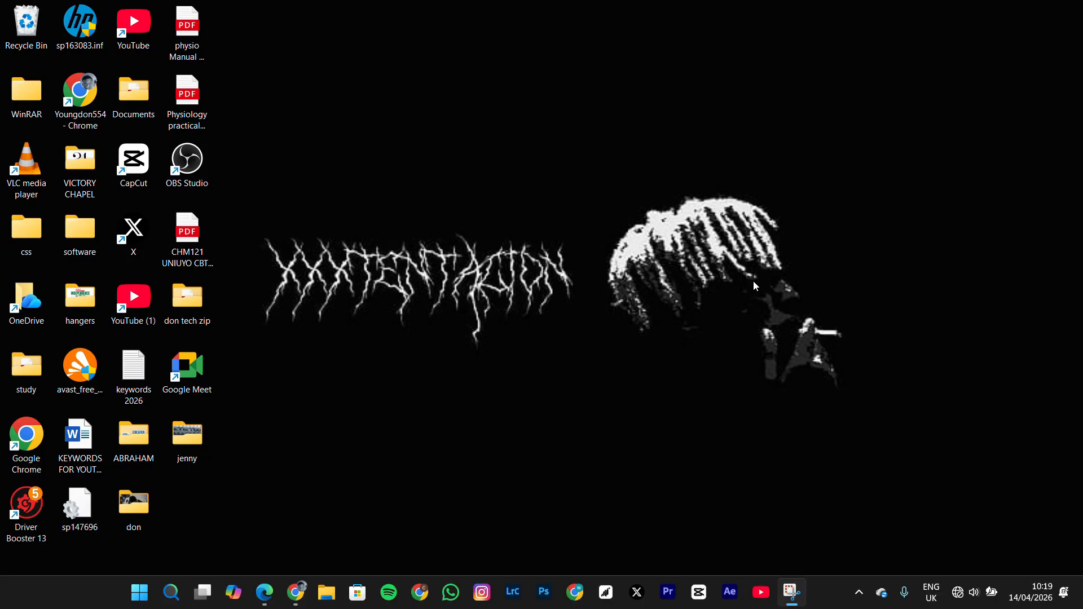
In the Services console, set the Windows Biometric Service's startup type to Automatic, apply it, and close the console.
key("super")
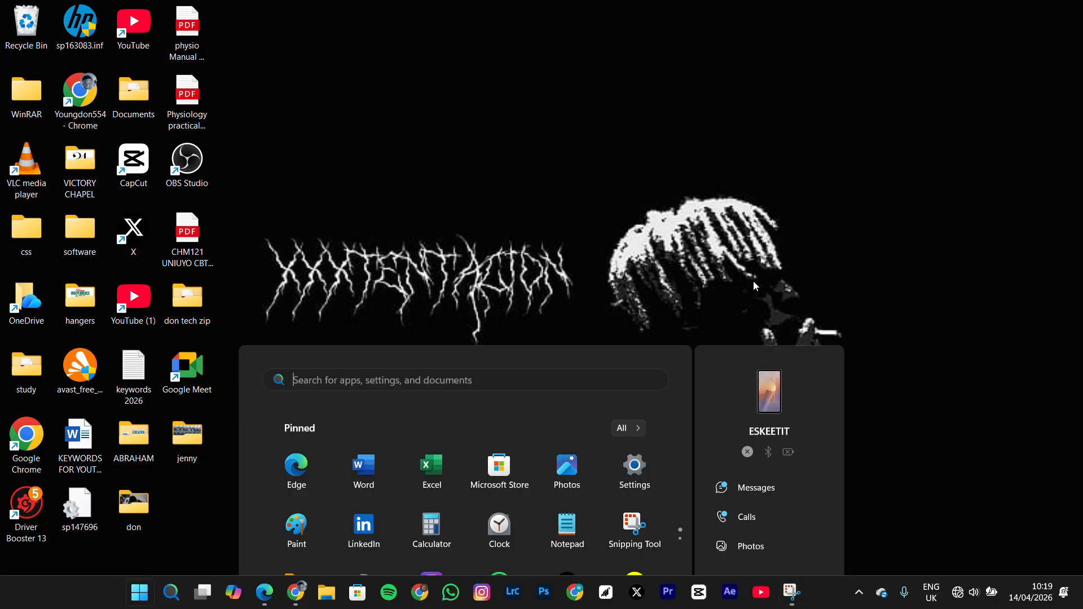
type("services")
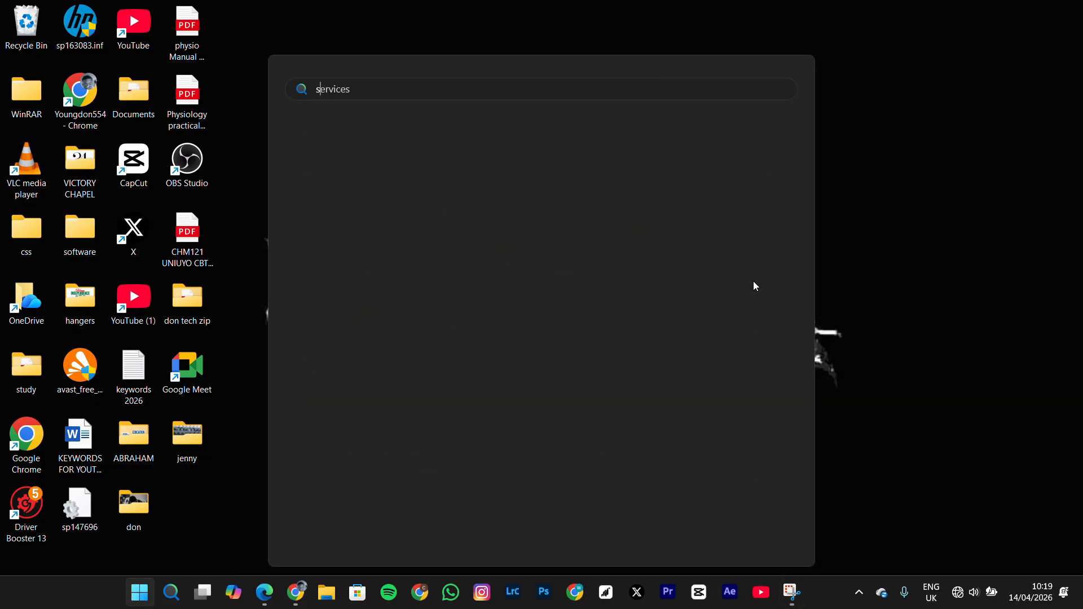
key("Return")
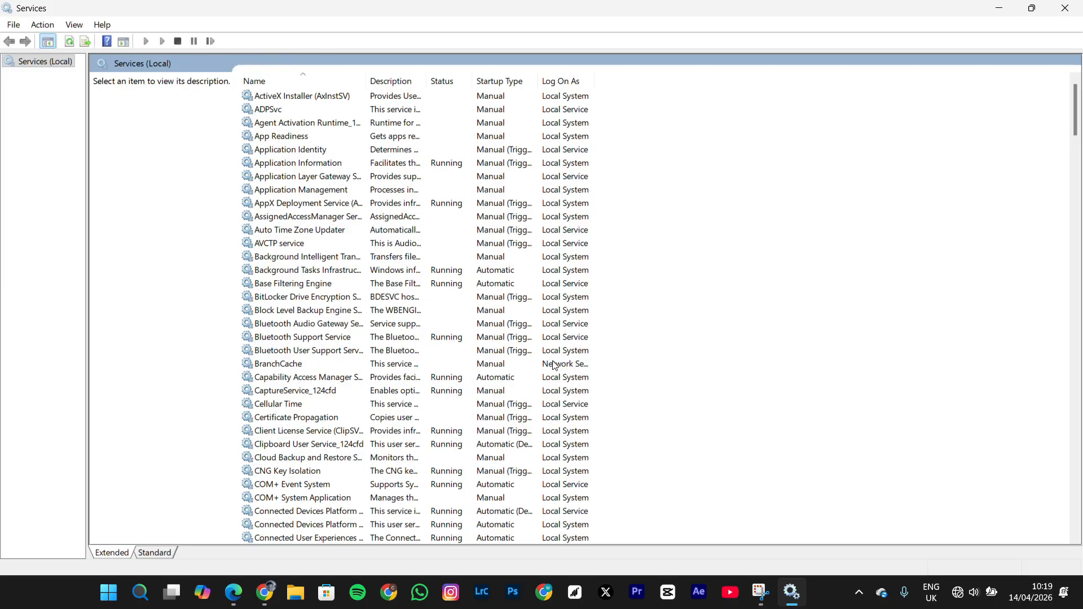
key("w")
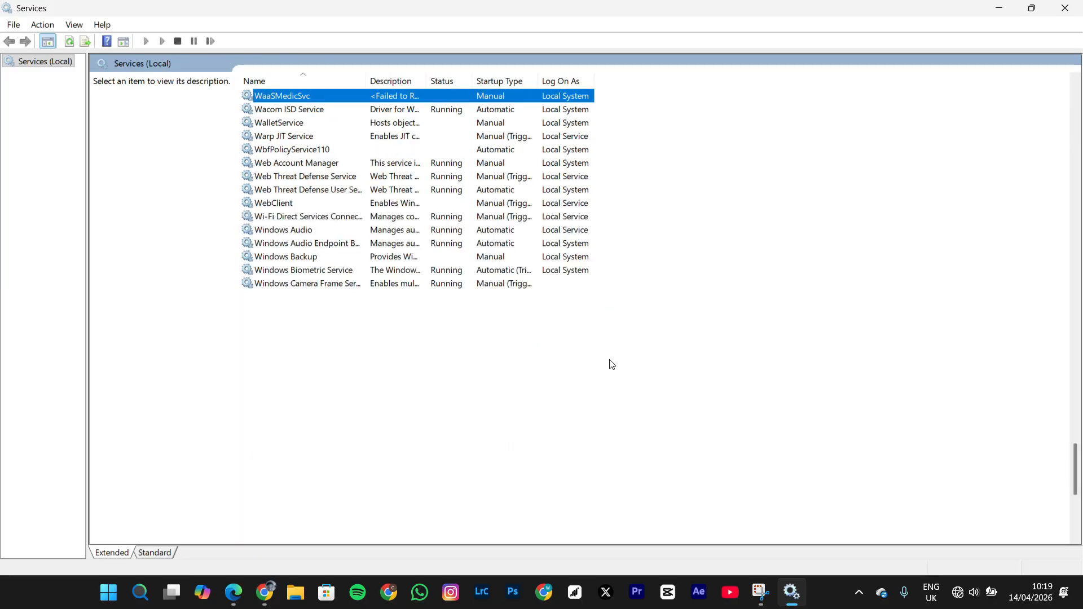
double_click(338, 270)
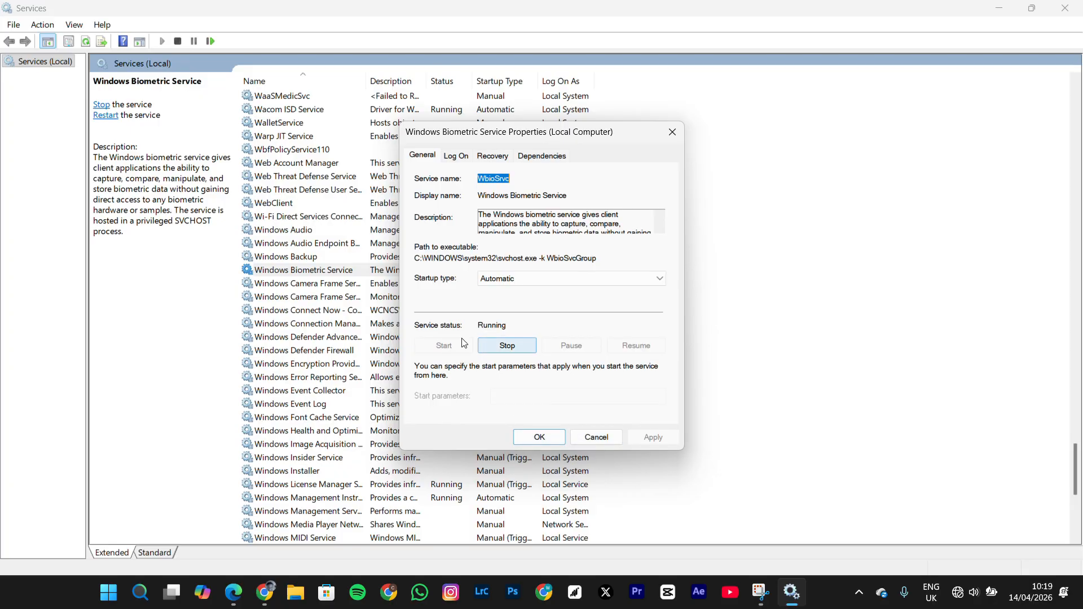
left_click(516, 278)
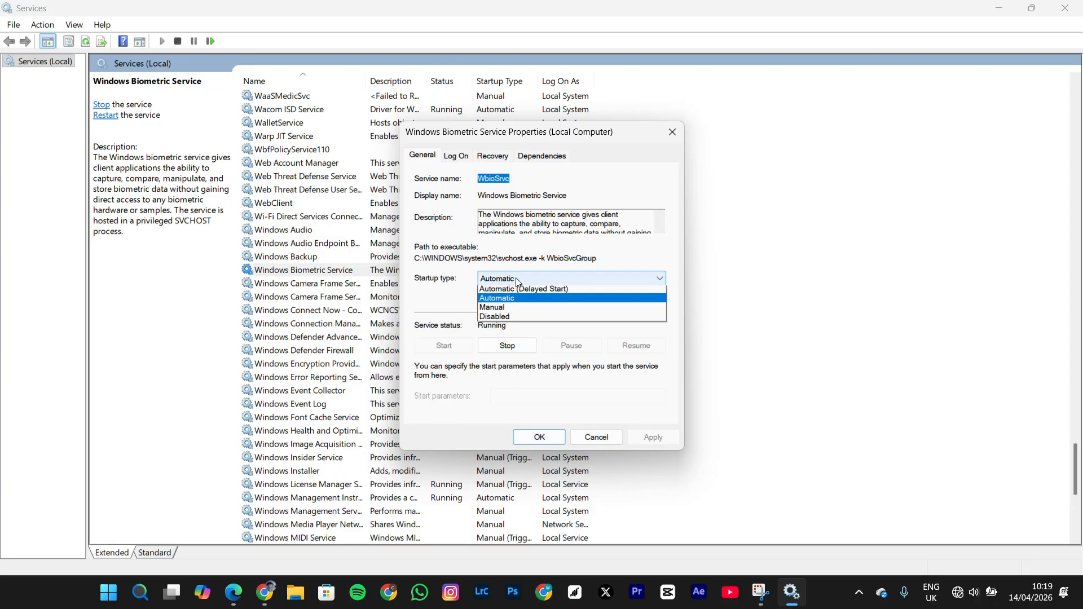
left_click(515, 301)
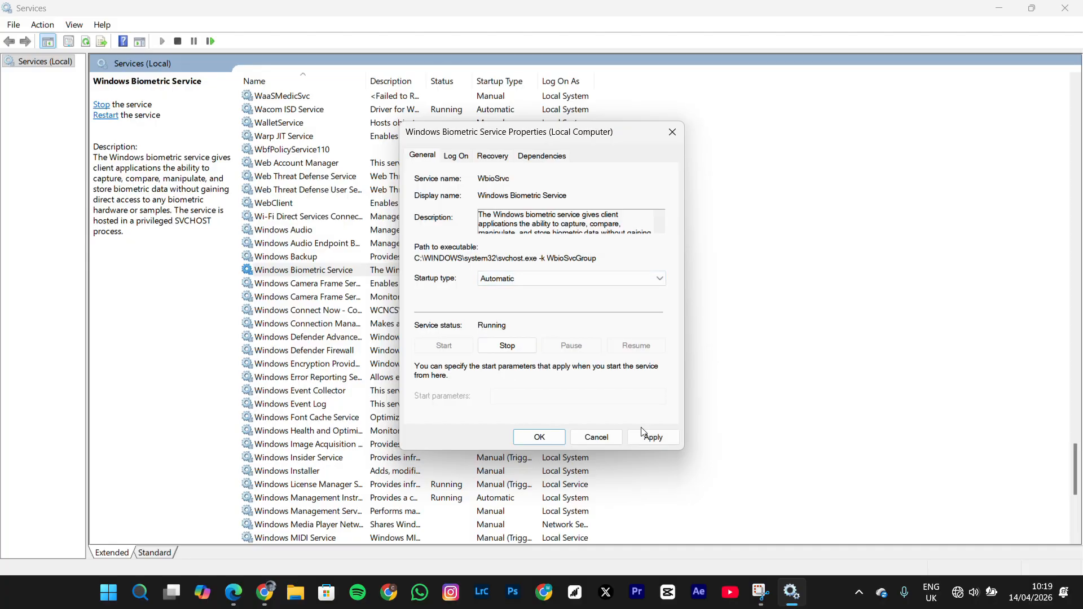
left_click(649, 437)
left_click(539, 438)
left_click(1072, 5)
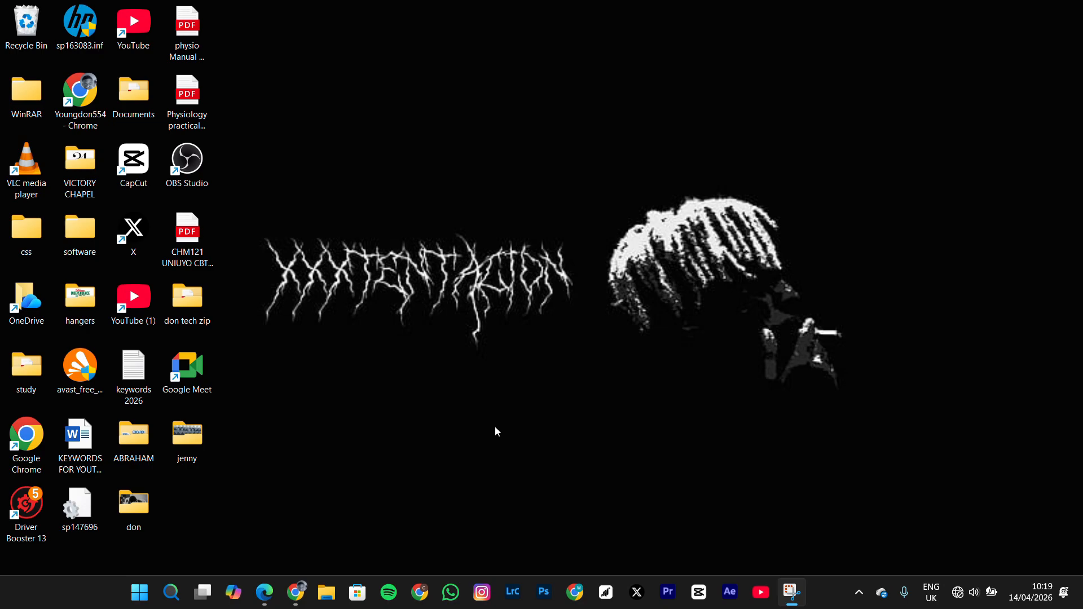
Open Device Manager in a maximized window and check the device status of the Synaptics FS7606 Touch Fingerprint Sensor.
key("super")
type("device Manager")
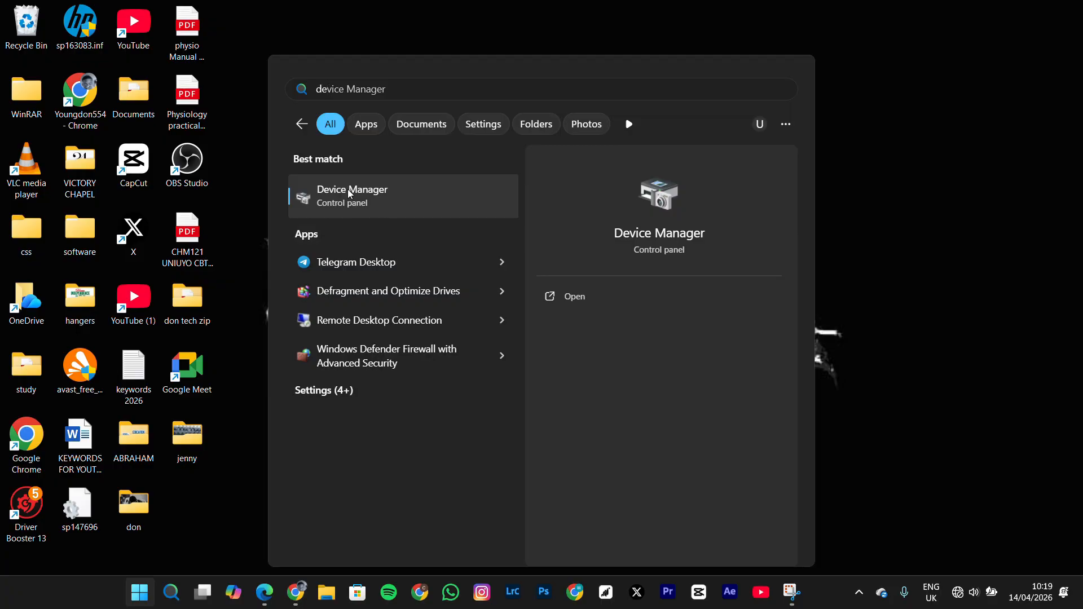
left_click(562, 300)
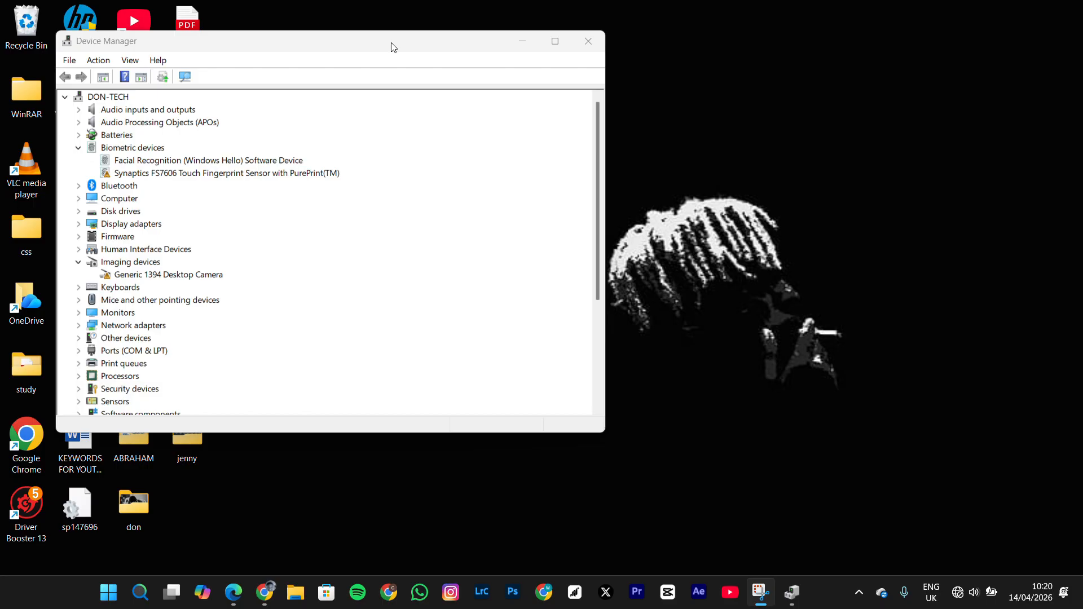
left_click_drag(398, 48, 429, 91)
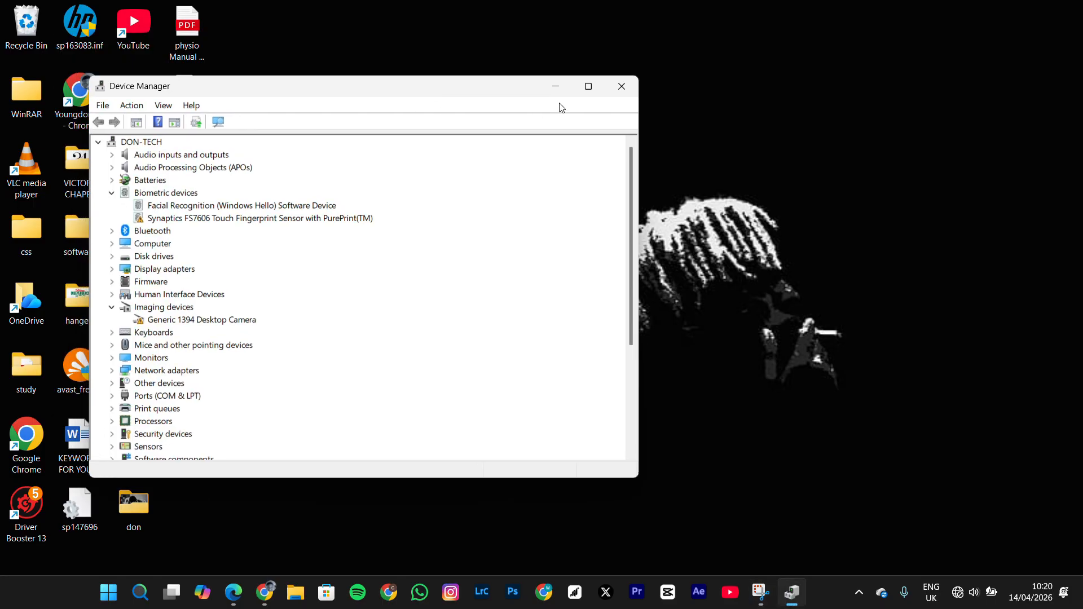
left_click(589, 87)
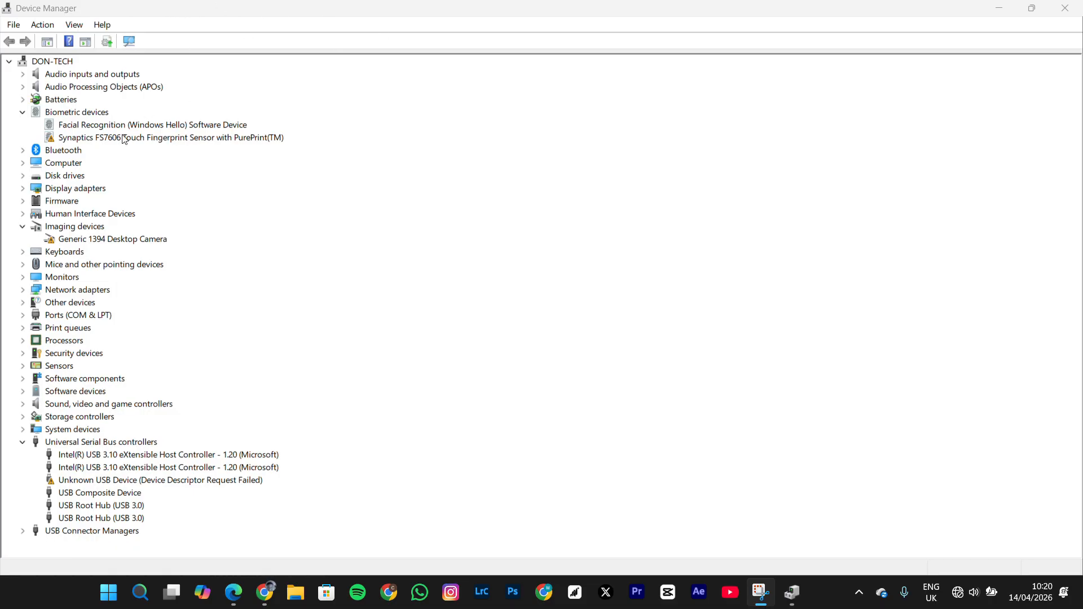
double_click(63, 138)
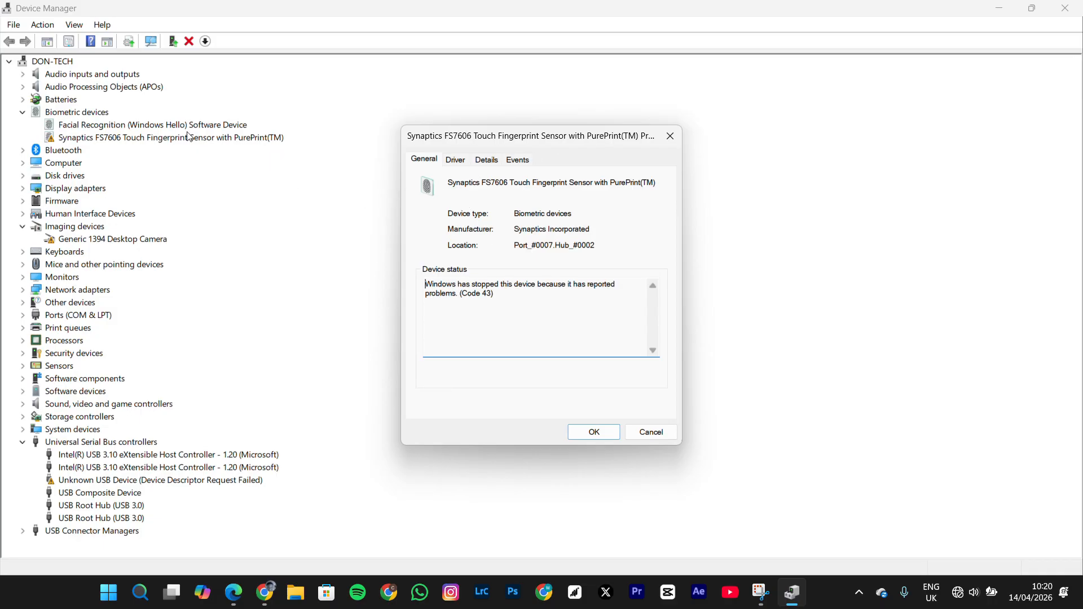
left_click(671, 136)
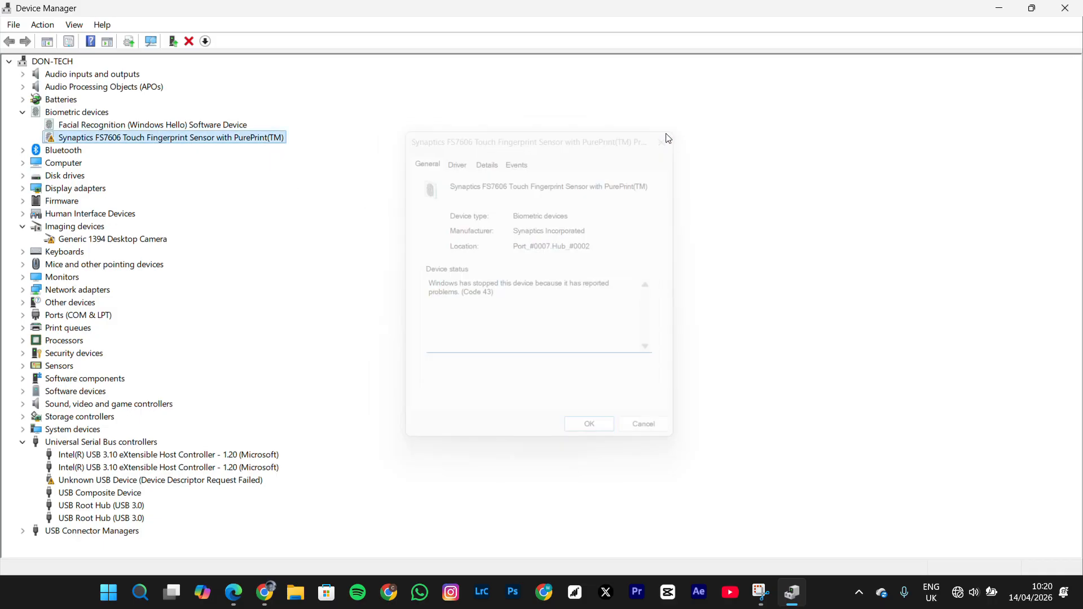
Show hidden devices in the device list.
left_click(38, 26)
left_click(75, 65)
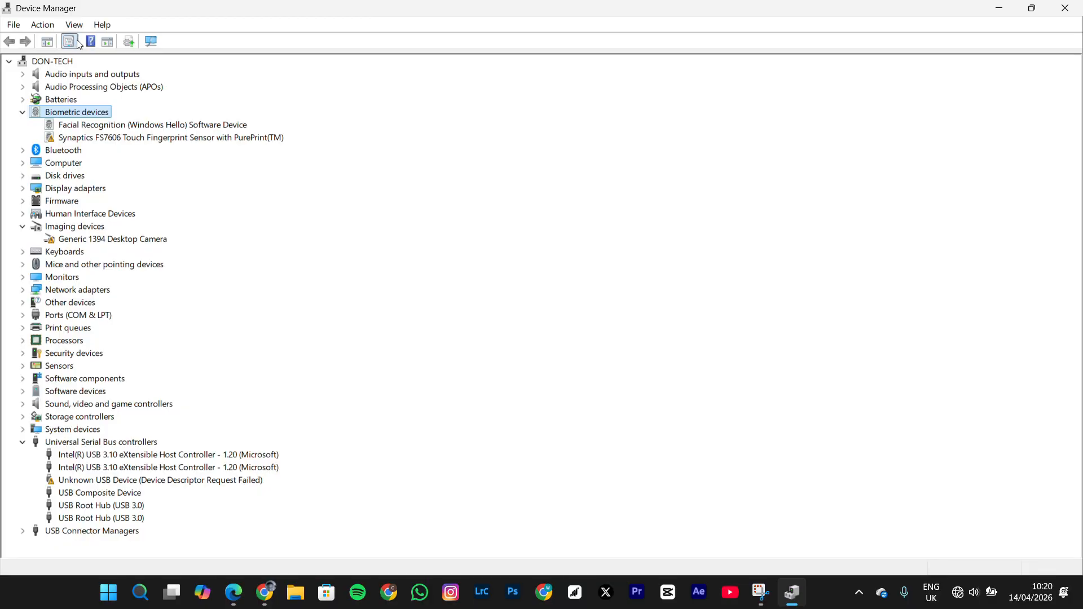
left_click(79, 31)
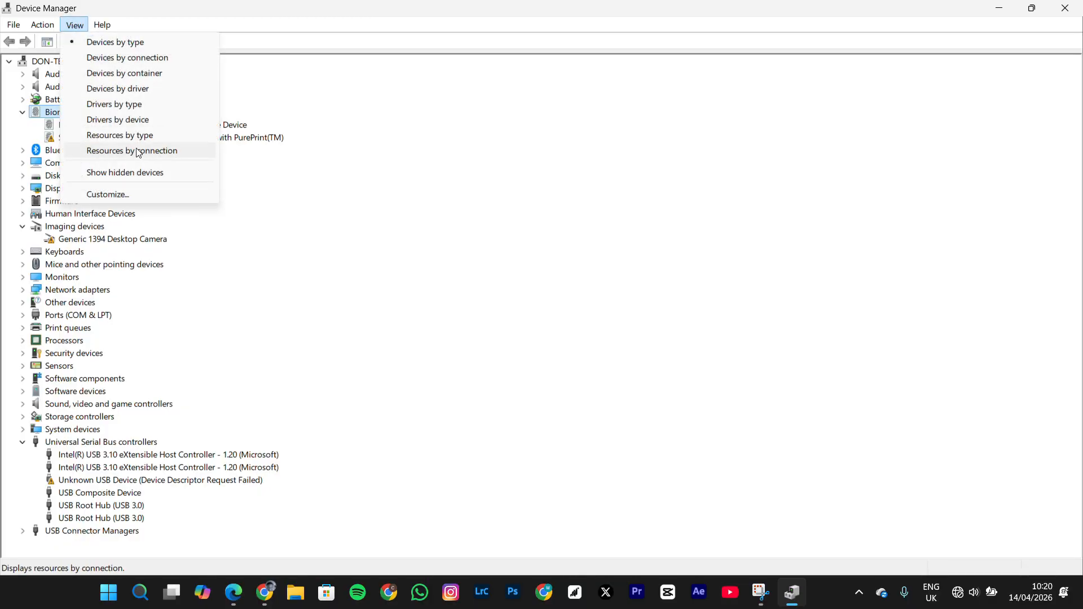
left_click(167, 171)
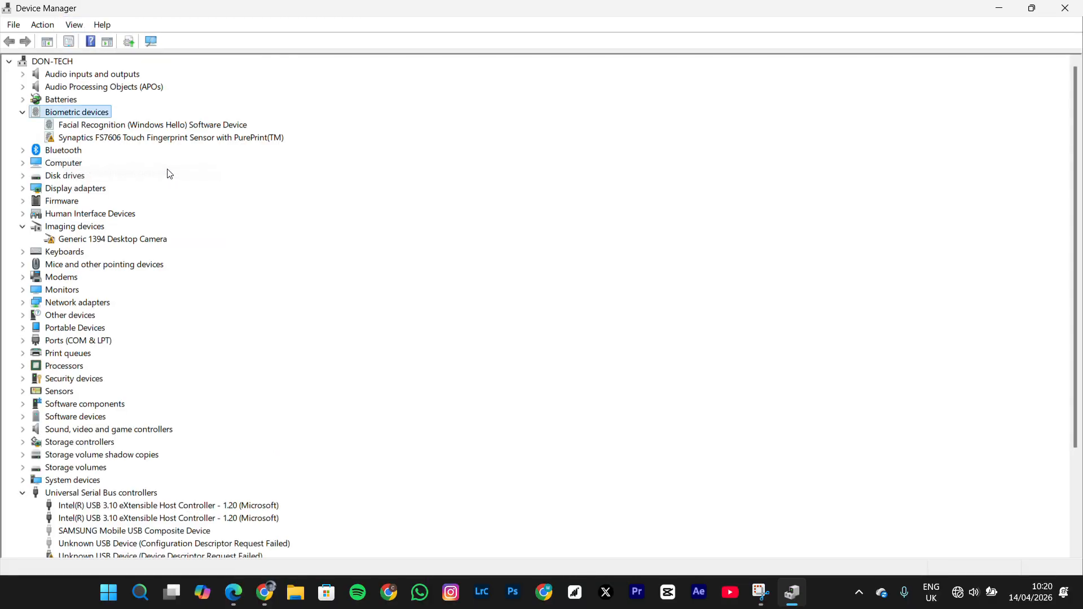
Update the Synaptics FS7606 fingerprint sensor with the compatible driver picked from those available on the computer, and close Device Manager.
left_click(112, 139)
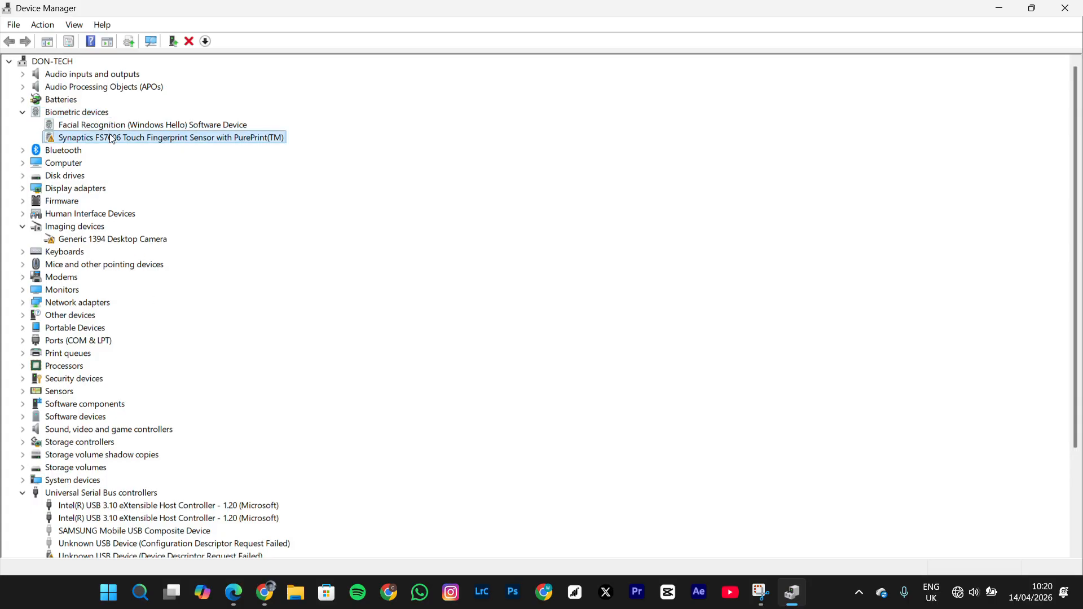
double_click(112, 138)
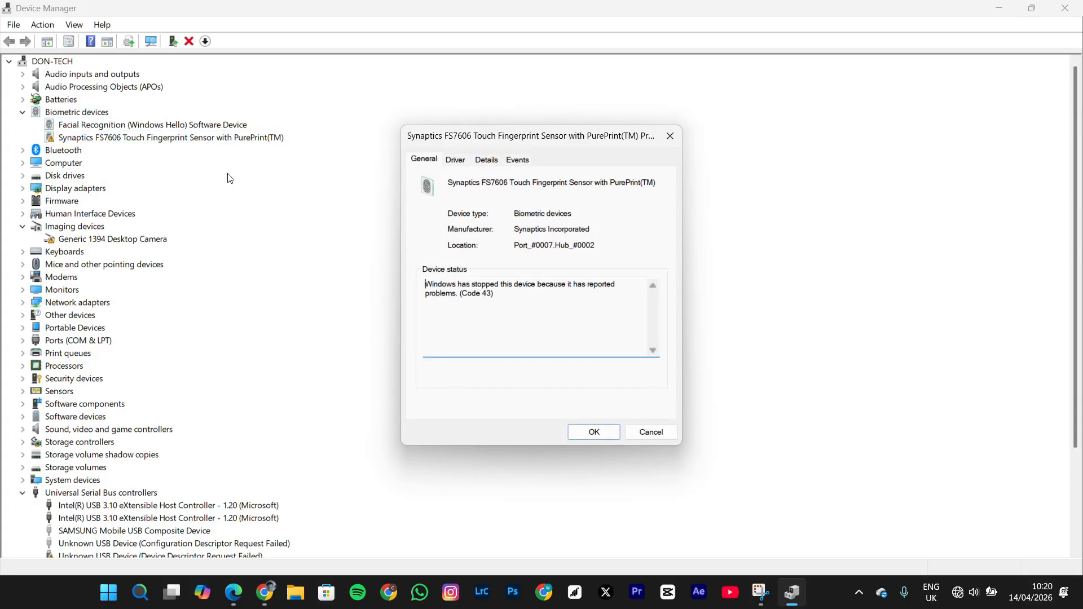
left_click(461, 161)
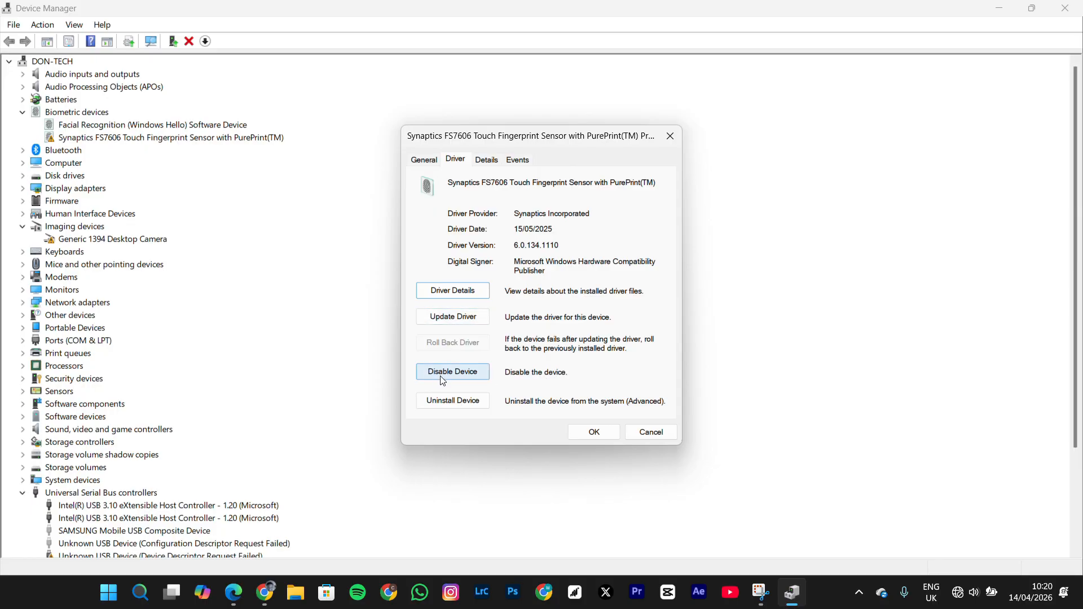
left_click(445, 317)
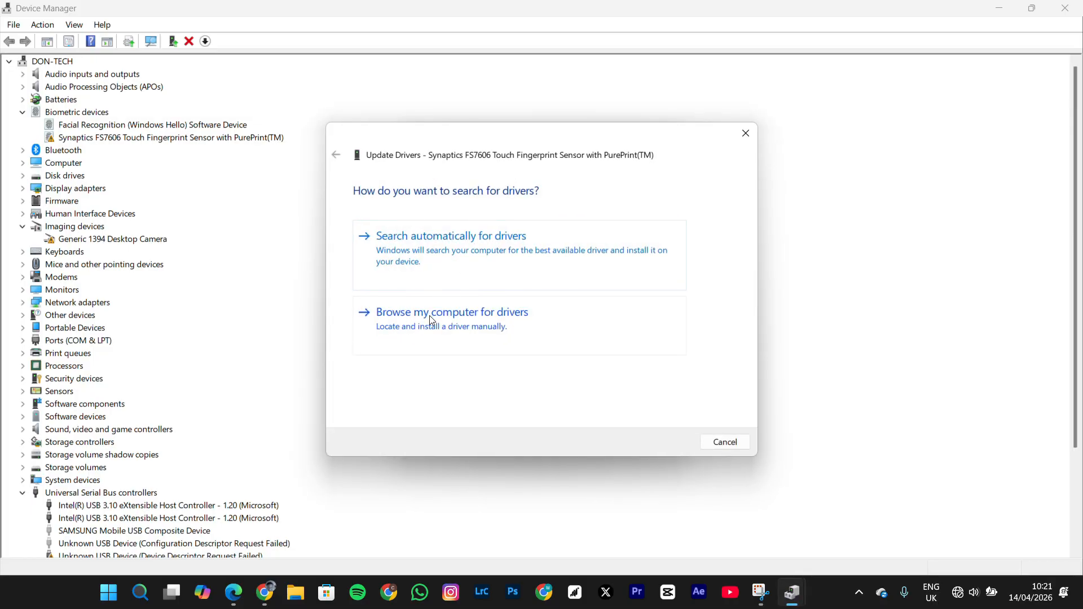
left_click(392, 317)
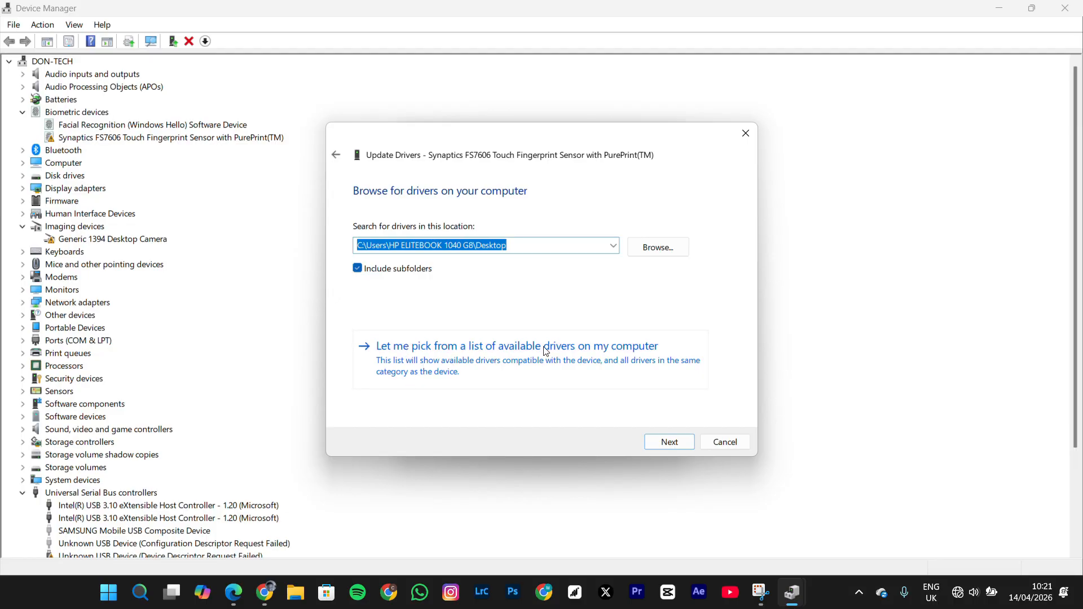
left_click(559, 368)
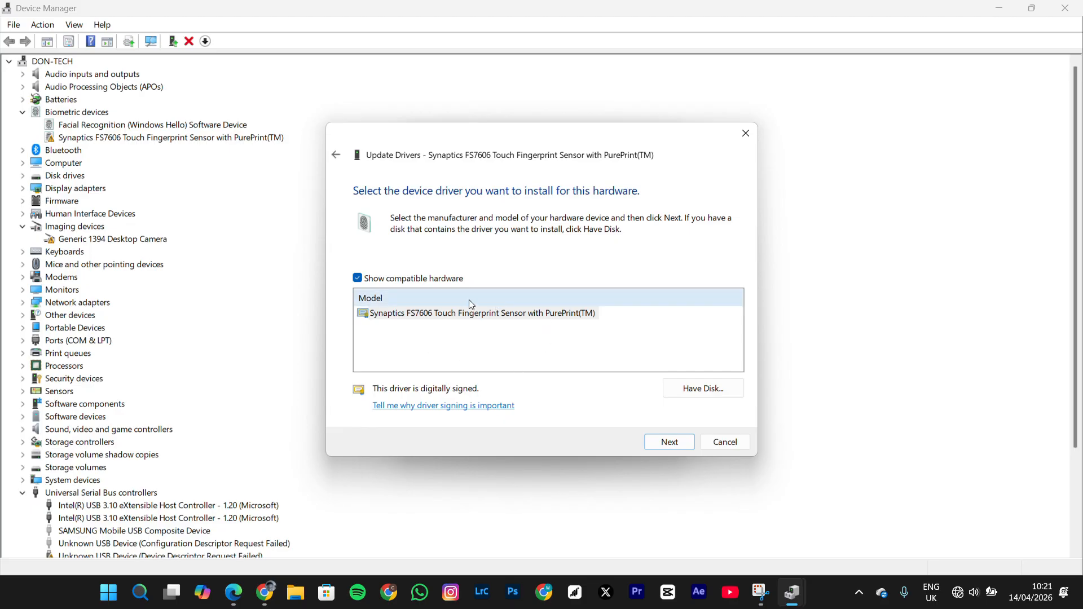
left_click(452, 315)
key("Return")
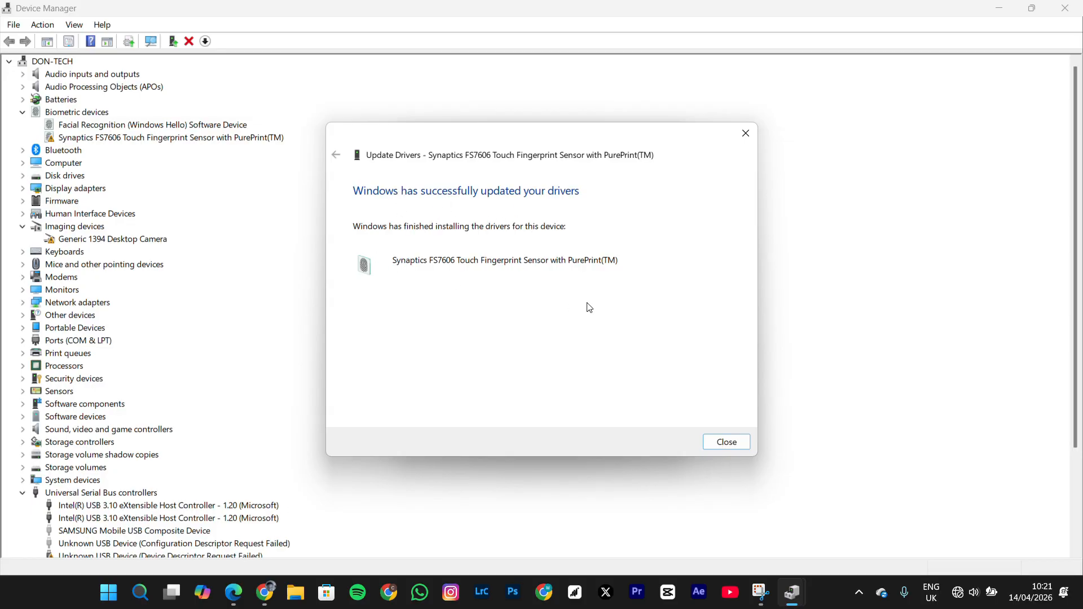
left_click(724, 443)
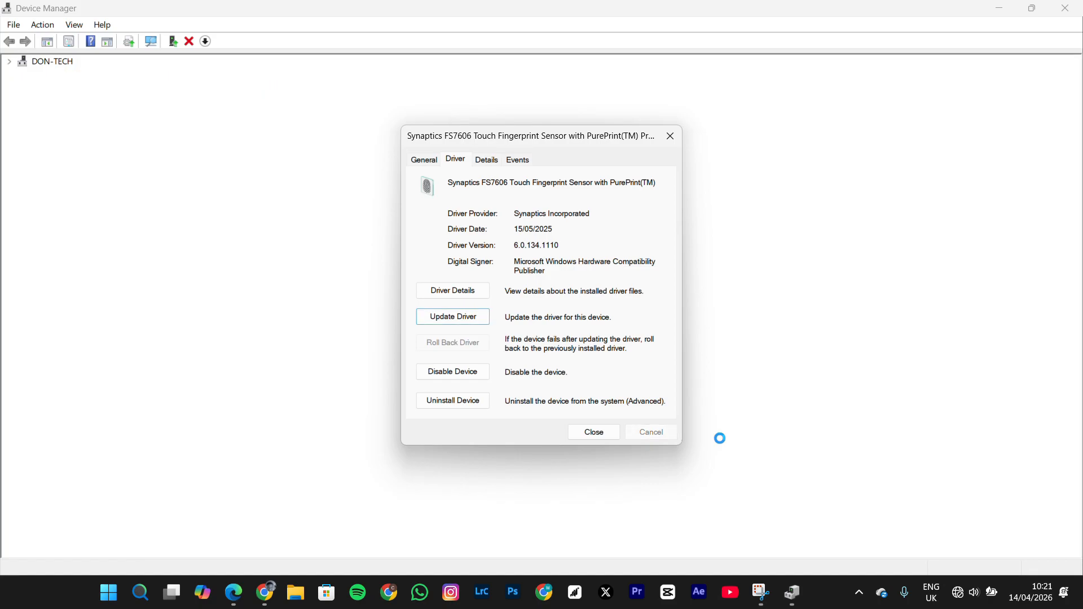
left_click(593, 433)
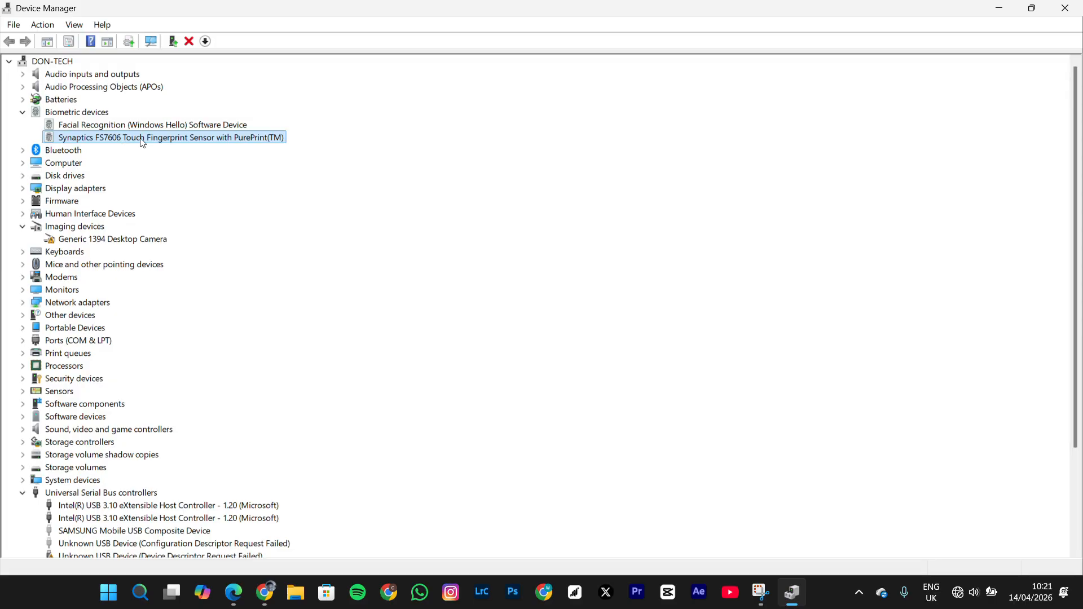
left_click(1069, 8)
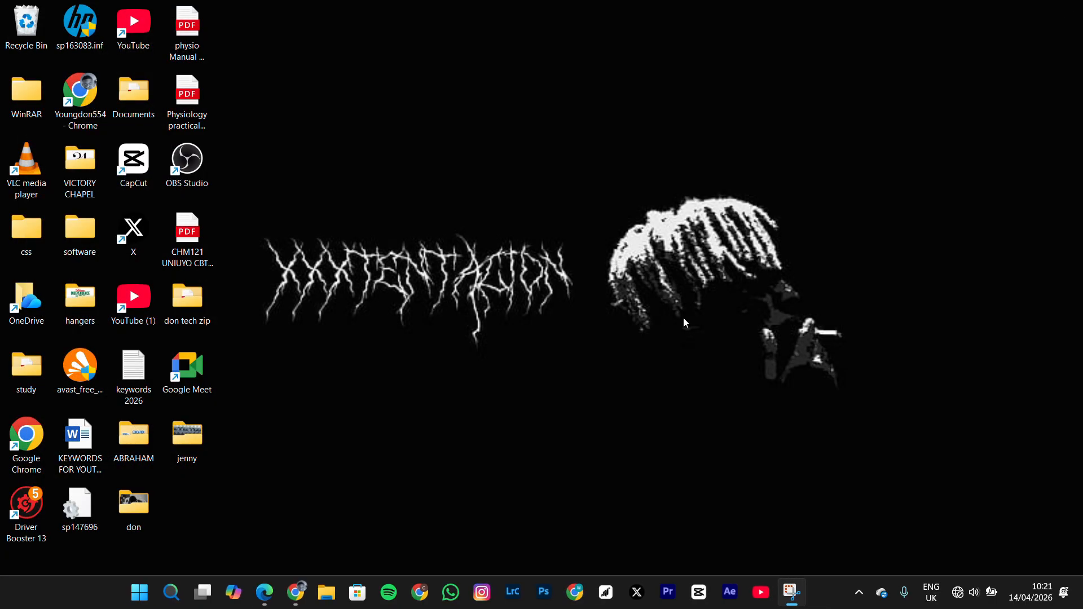
Open the account sign-in options in Windows Settings and expand Fingerprint recognition (Windows Hello) to check its availability.
key("super")
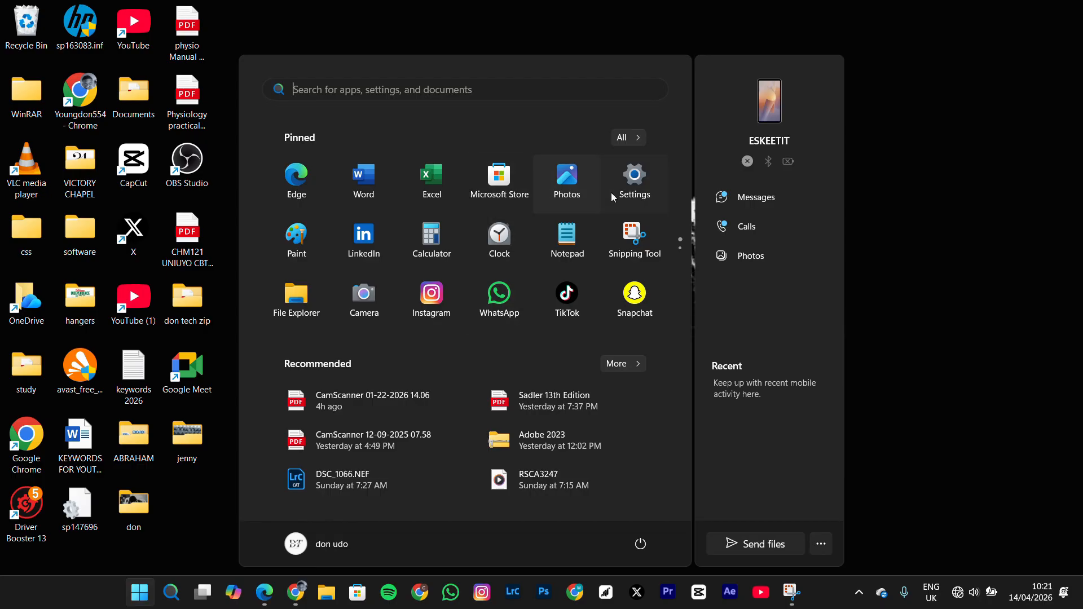
left_click(629, 195)
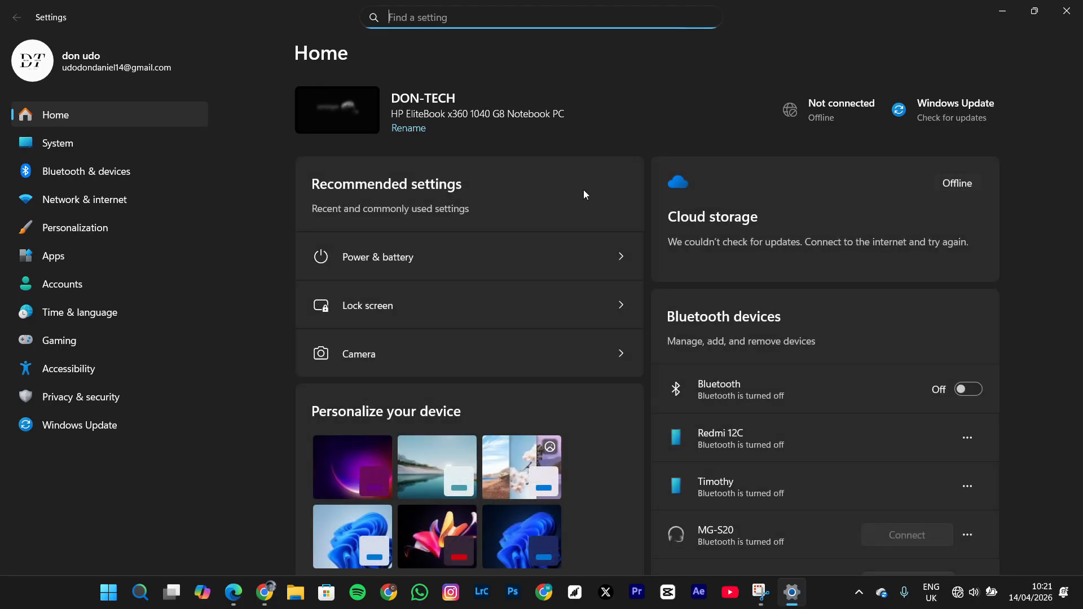
left_click(110, 279)
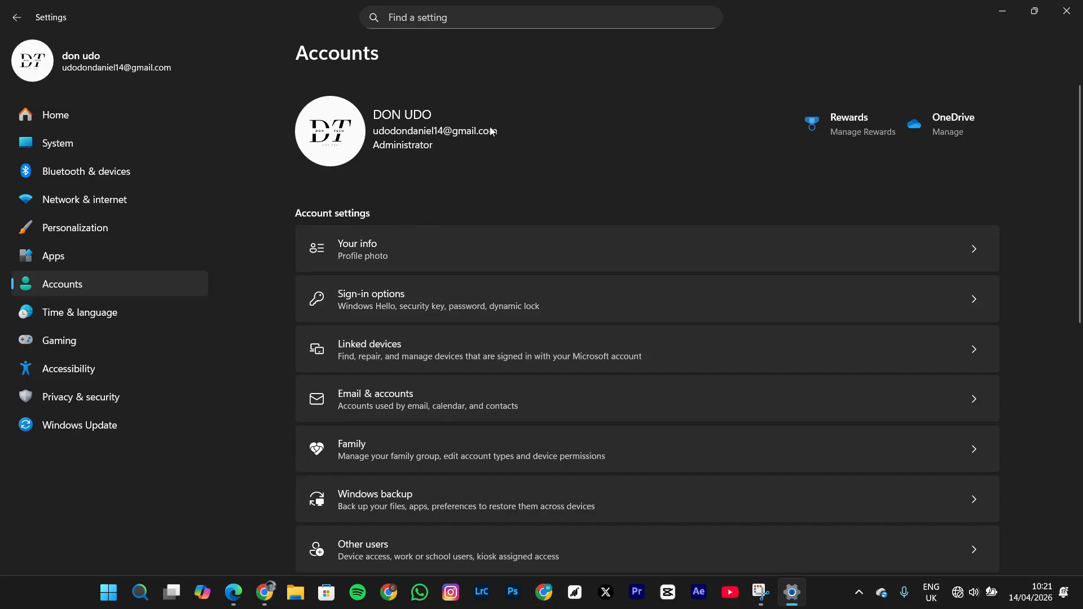
left_click(429, 300)
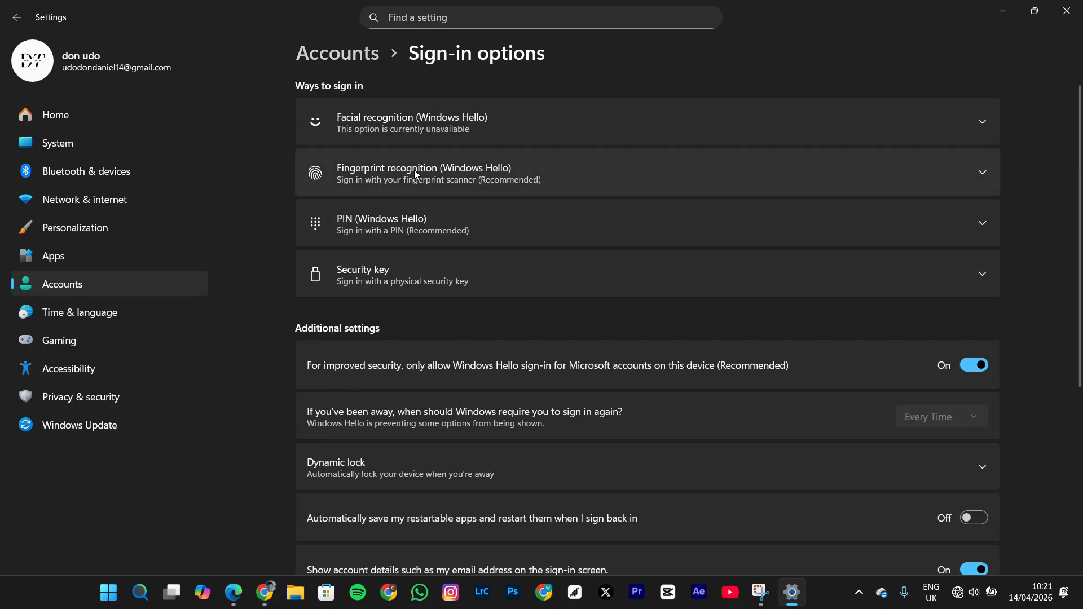
left_click(363, 176)
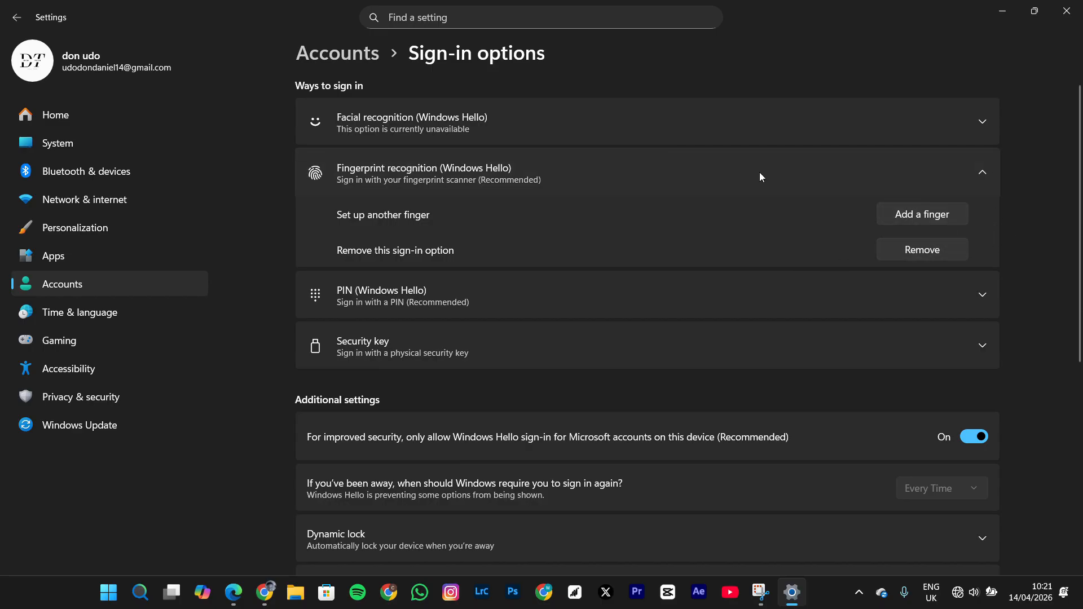
left_click(471, 30)
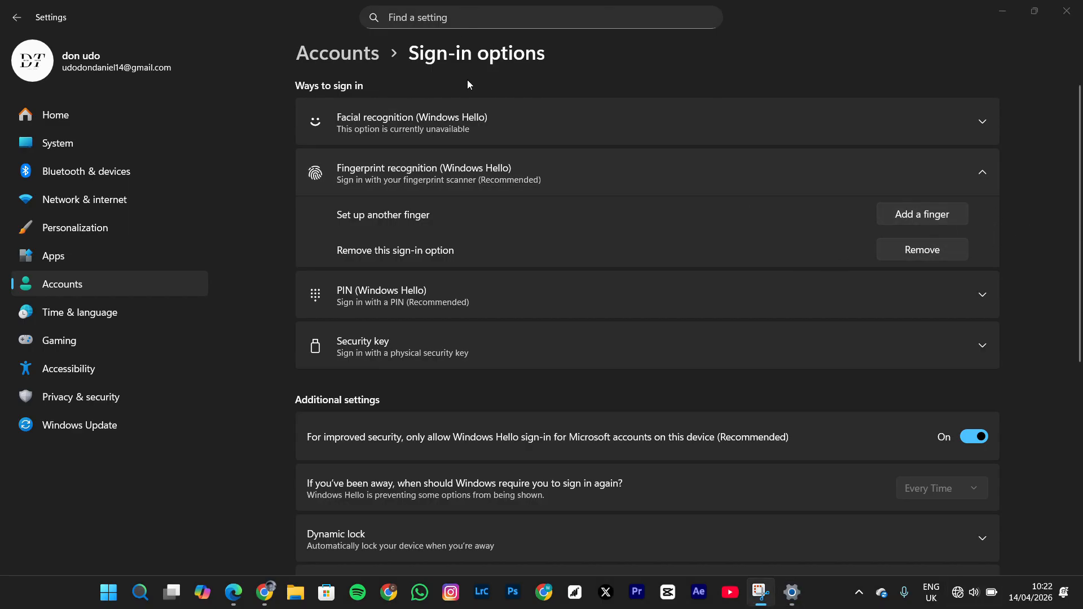
Start the Windows Hello setup for another finger, cancel it at the PIN verification, and close Settings.
left_click(889, 213)
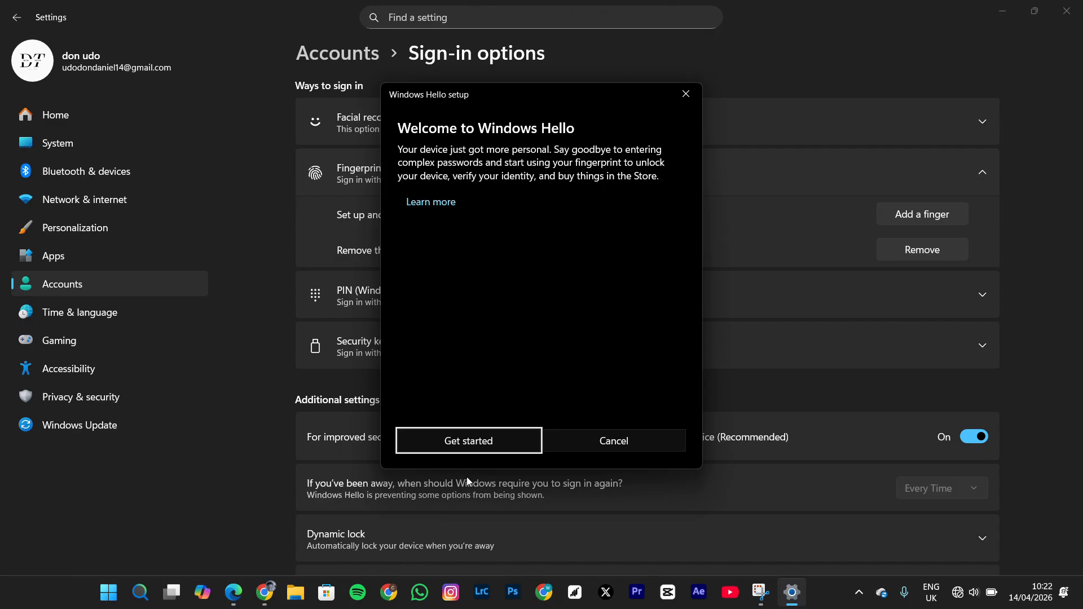
left_click(451, 439)
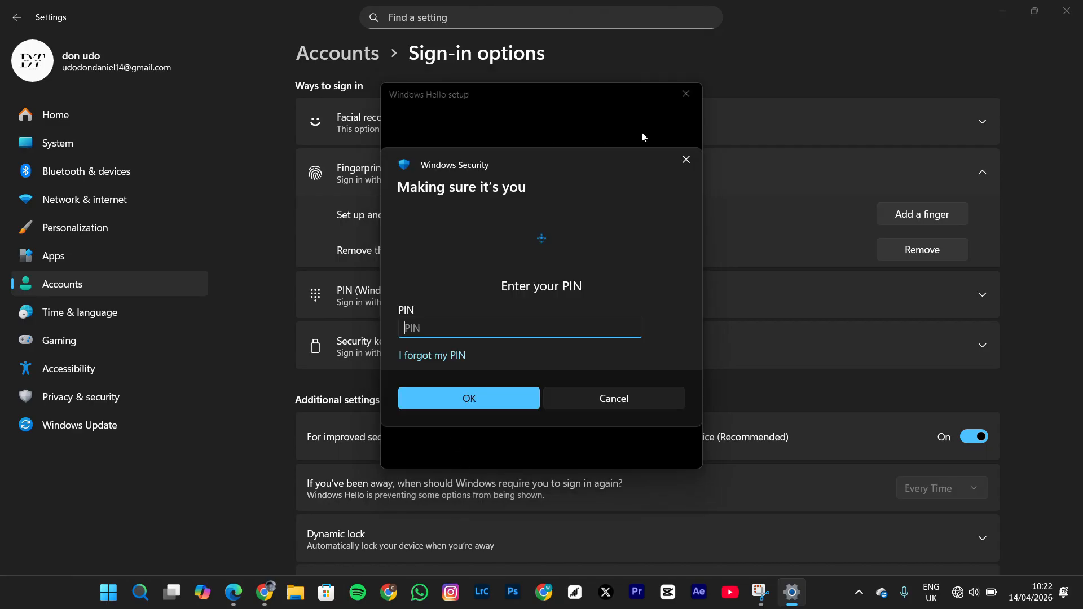
left_click(581, 398)
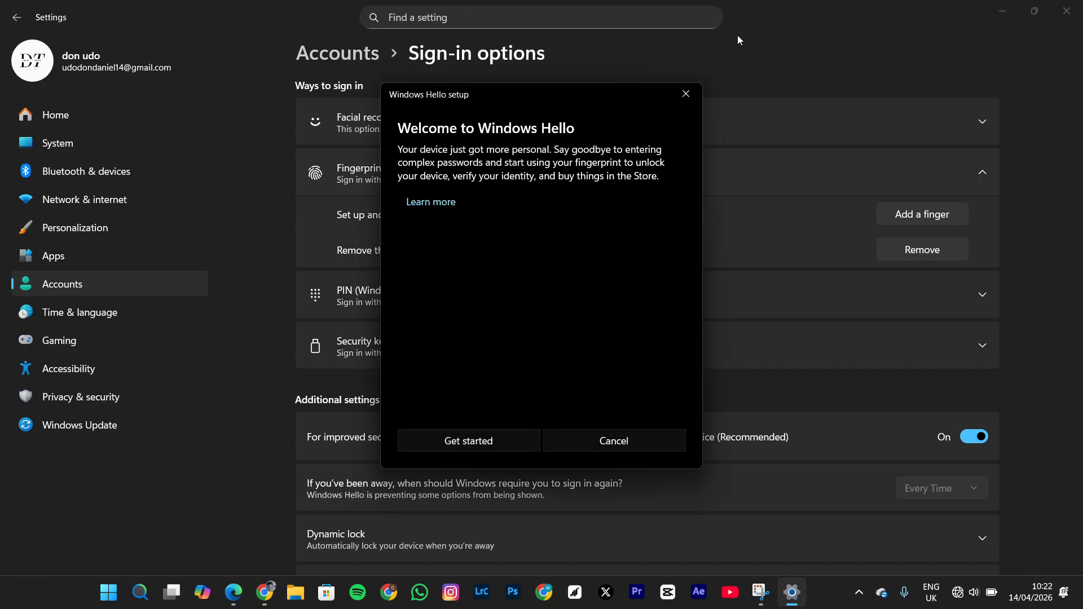
left_click(686, 95)
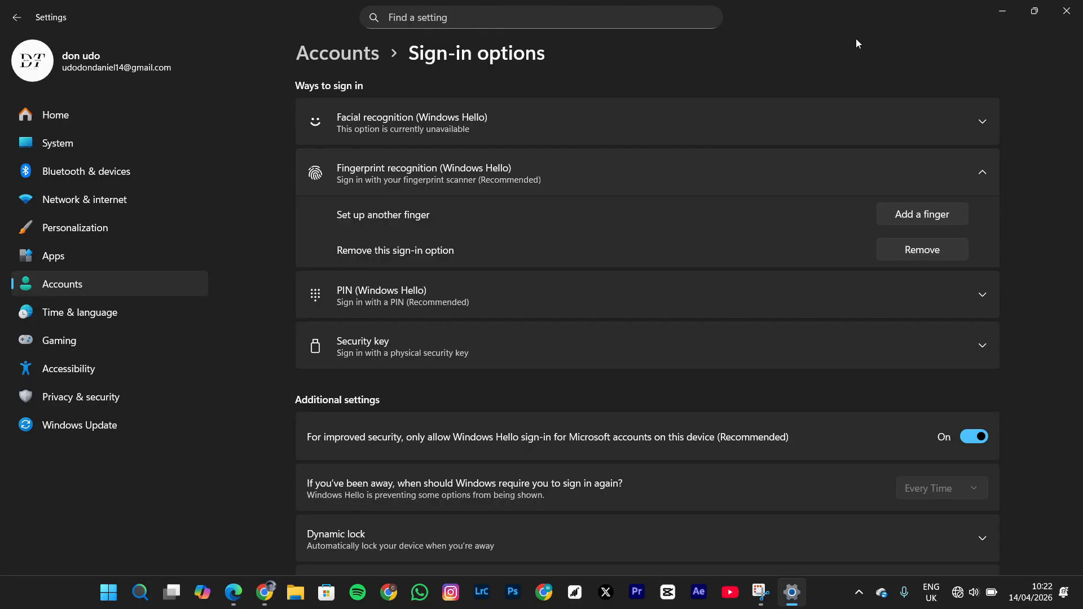
left_click(1066, 10)
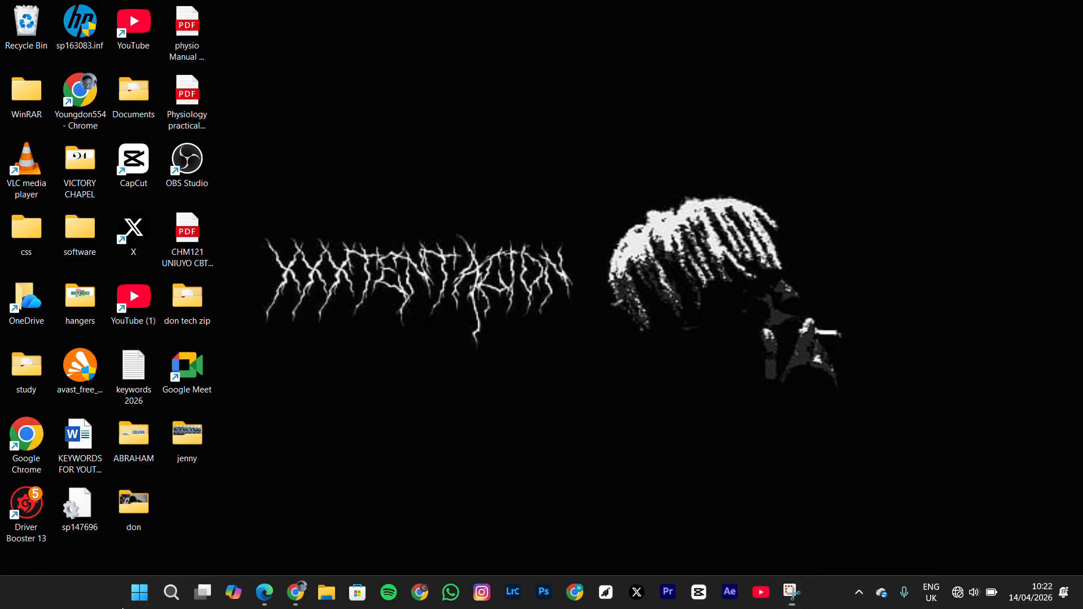
Find and launch Driver Booster 13, view its driver scan page, and close the program.
left_click(135, 605)
type("driver Booster 13")
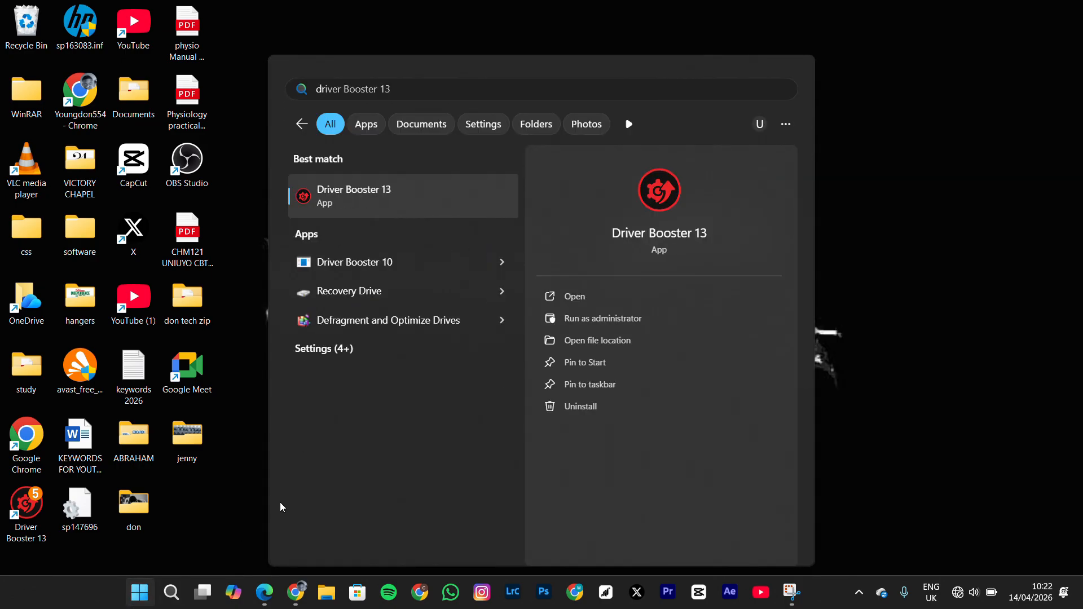
left_click(618, 294)
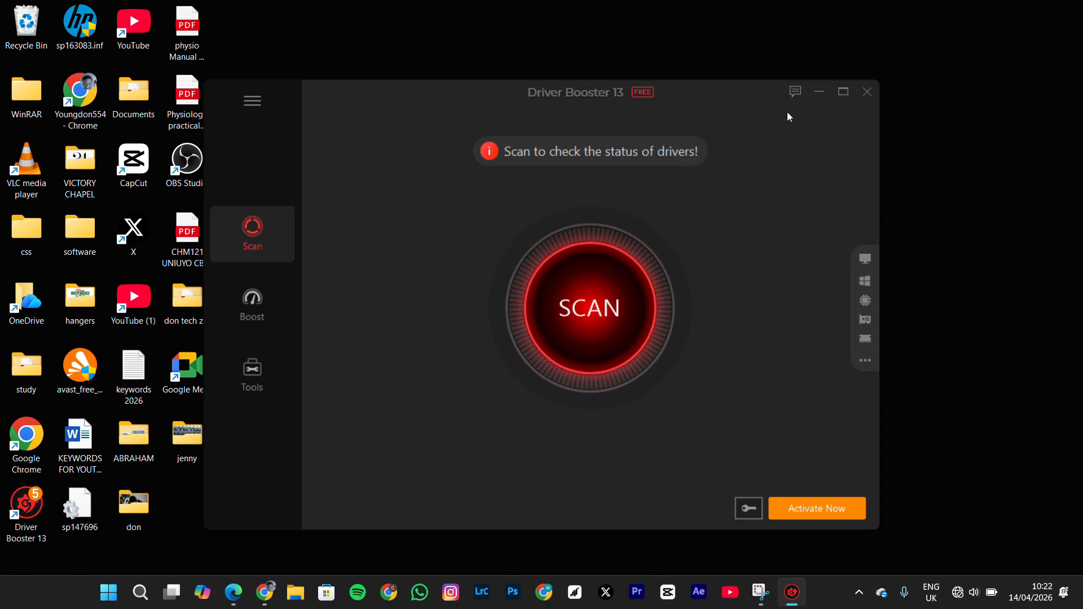
left_click(876, 98)
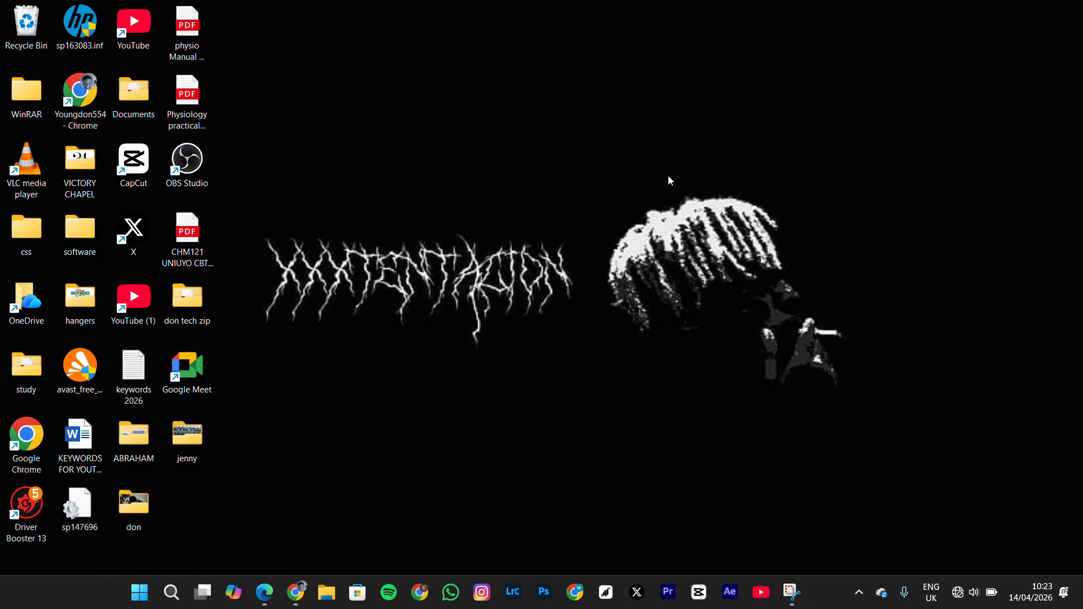